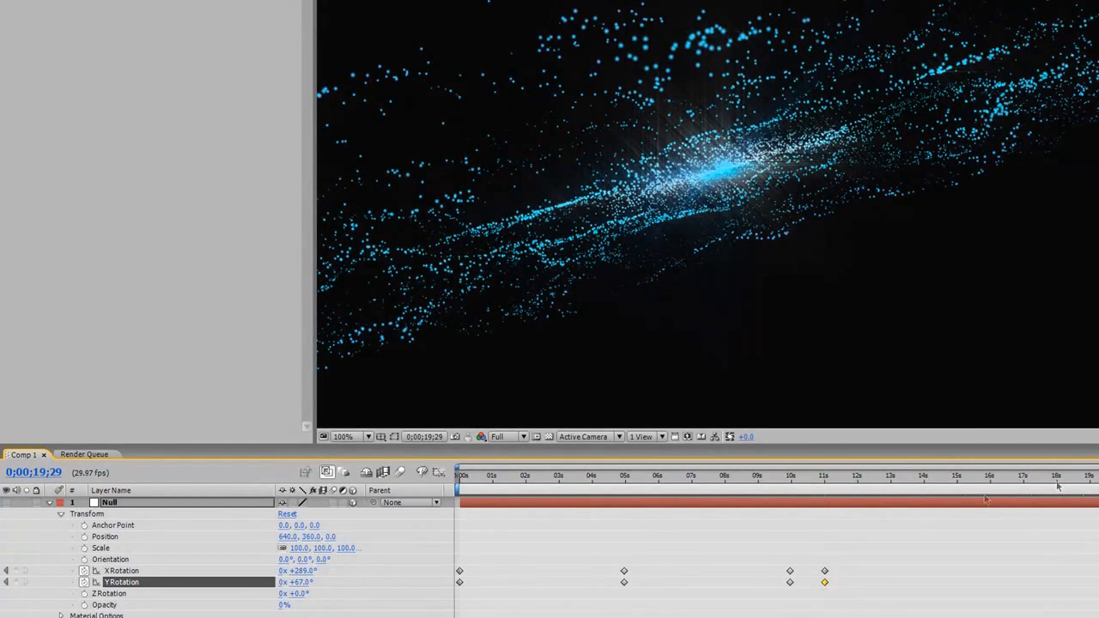
Set the Null's rotation at 0;00;19;29 to 1x+96° for X Rotation and 234° for Y Rotation.
drag(302, 586, 401, 581)
drag(305, 571, 415, 568)
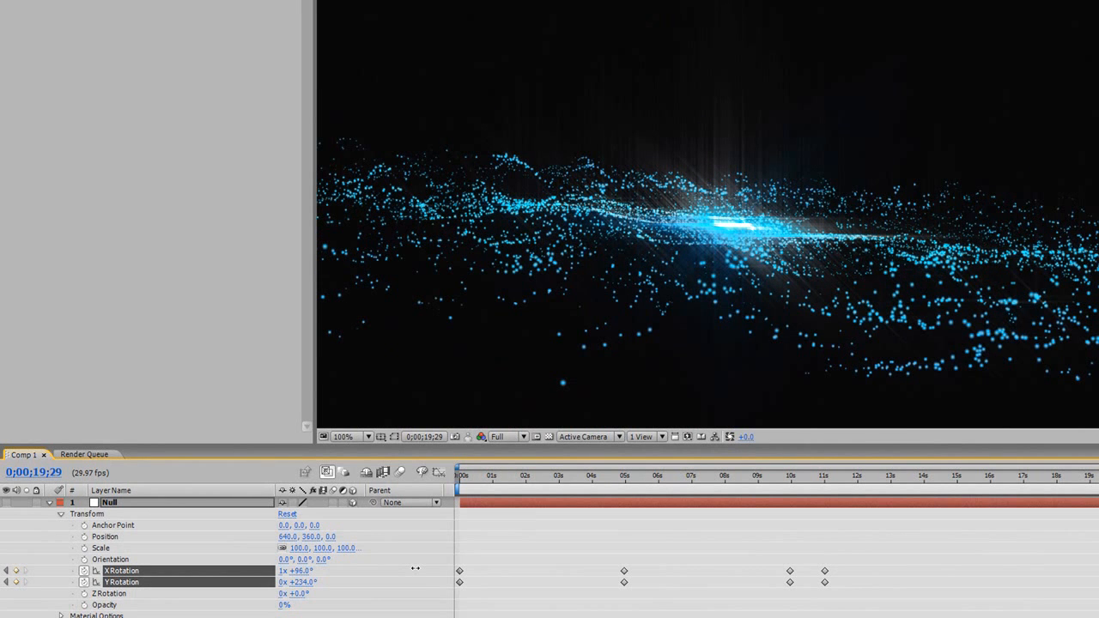
click(413, 571)
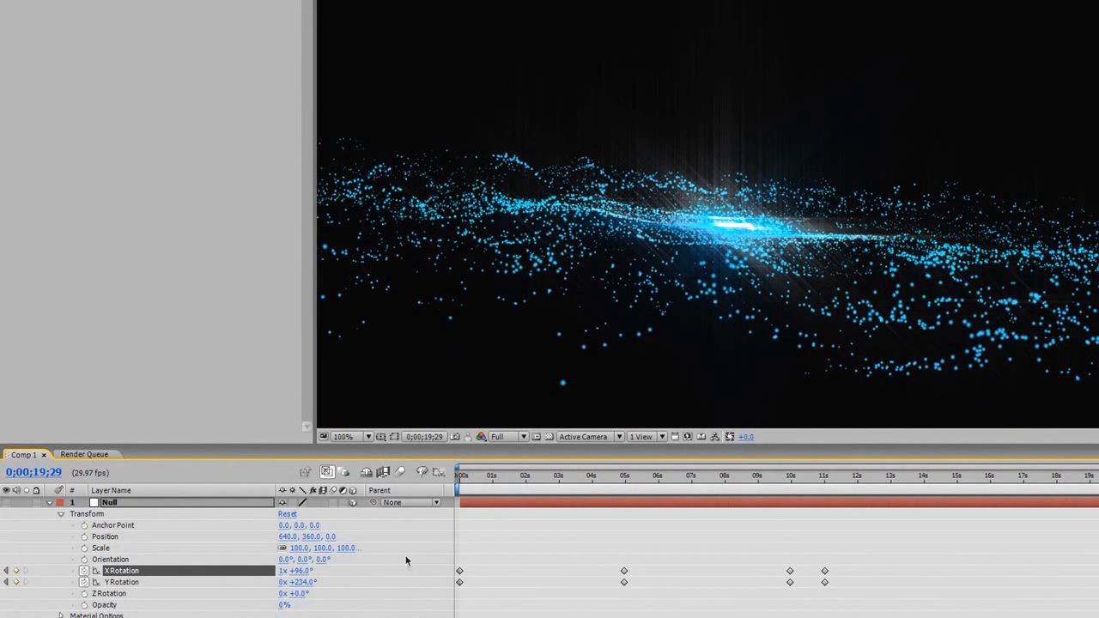
Apply Easy Ease to all of the Null's X and Y Rotation keyframes, preview the motion, and collapse the layer.
drag(459, 549, 1098, 600)
drag(453, 548, 1098, 606)
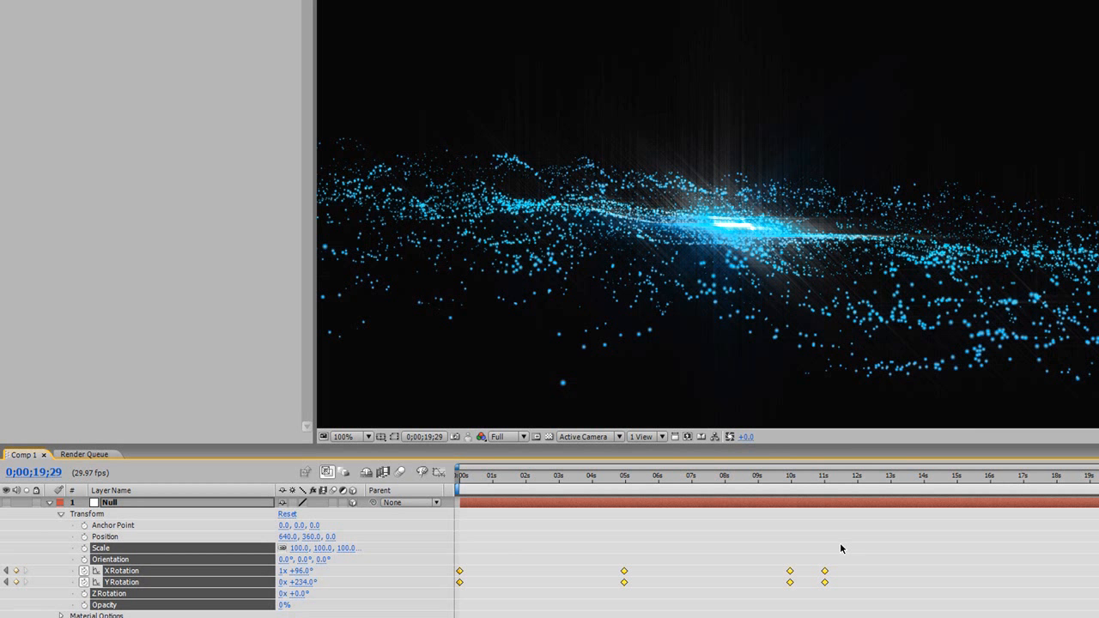
key(F9)
mouse_move(466, 479)
mouse_down()
mouse_move(831, 478)
mouse_move(754, 479)
mouse_up()
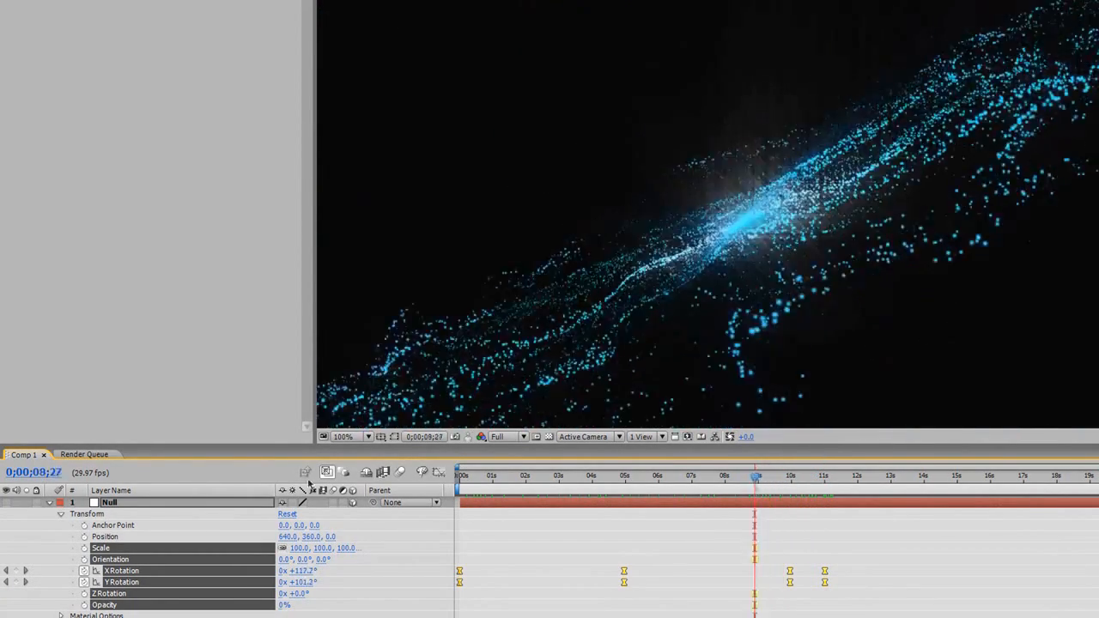
click(50, 503)
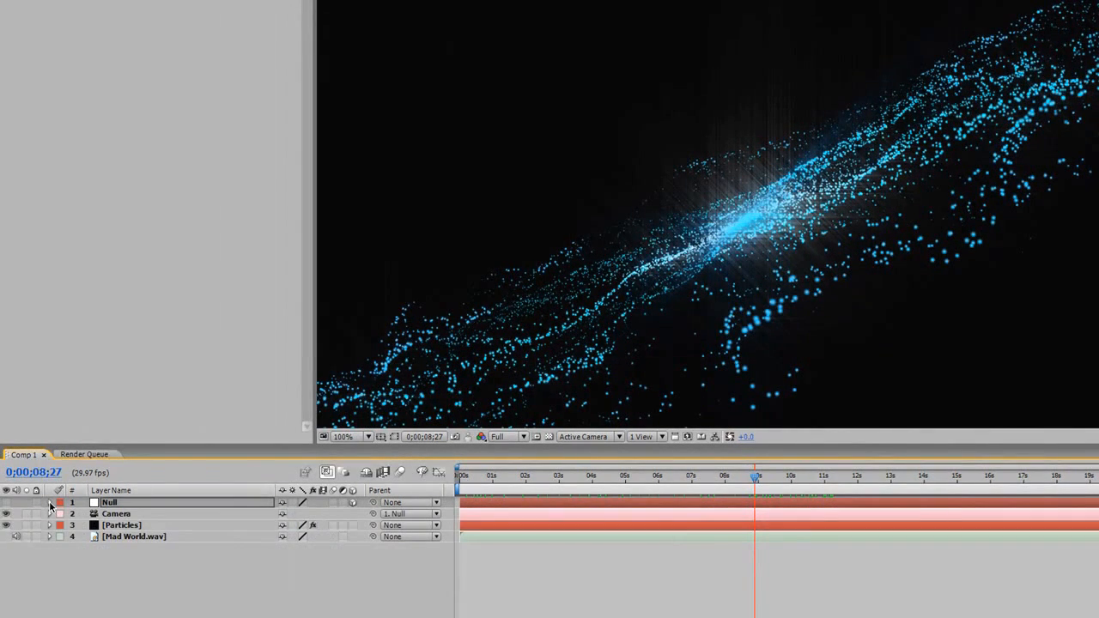
click(50, 504)
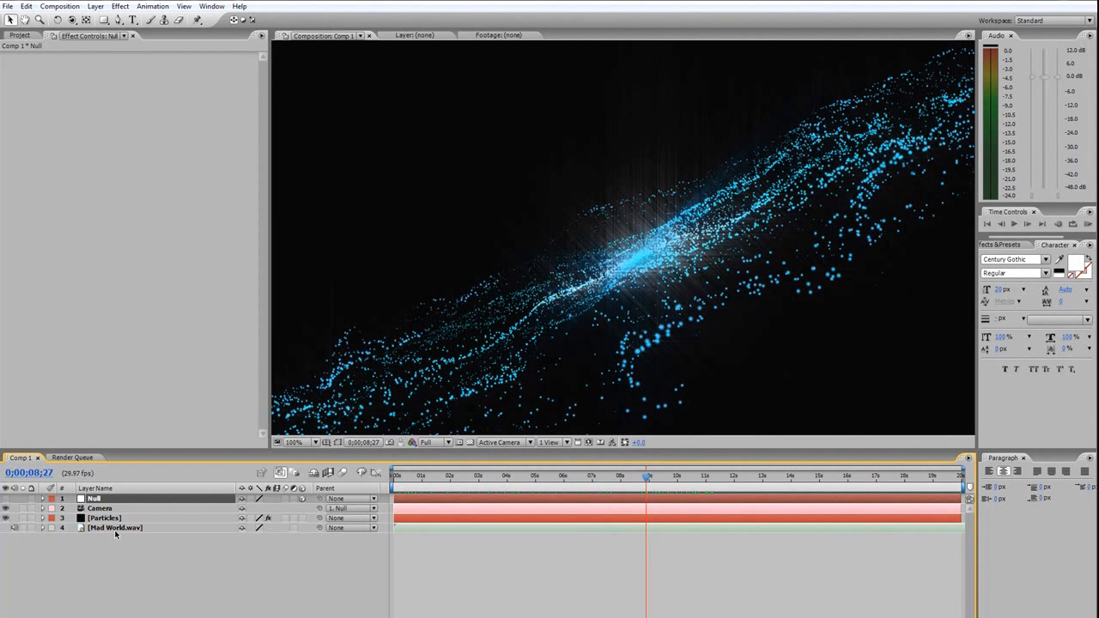
Convert the audio of the Mad World.wav layer to keyframes.
click(119, 528)
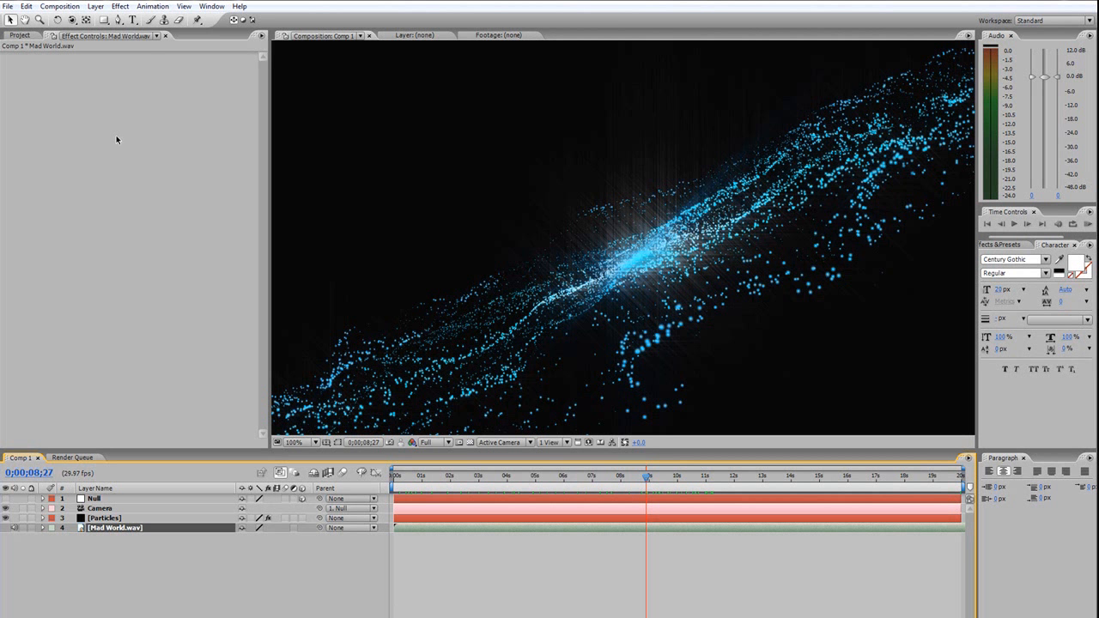
click(152, 7)
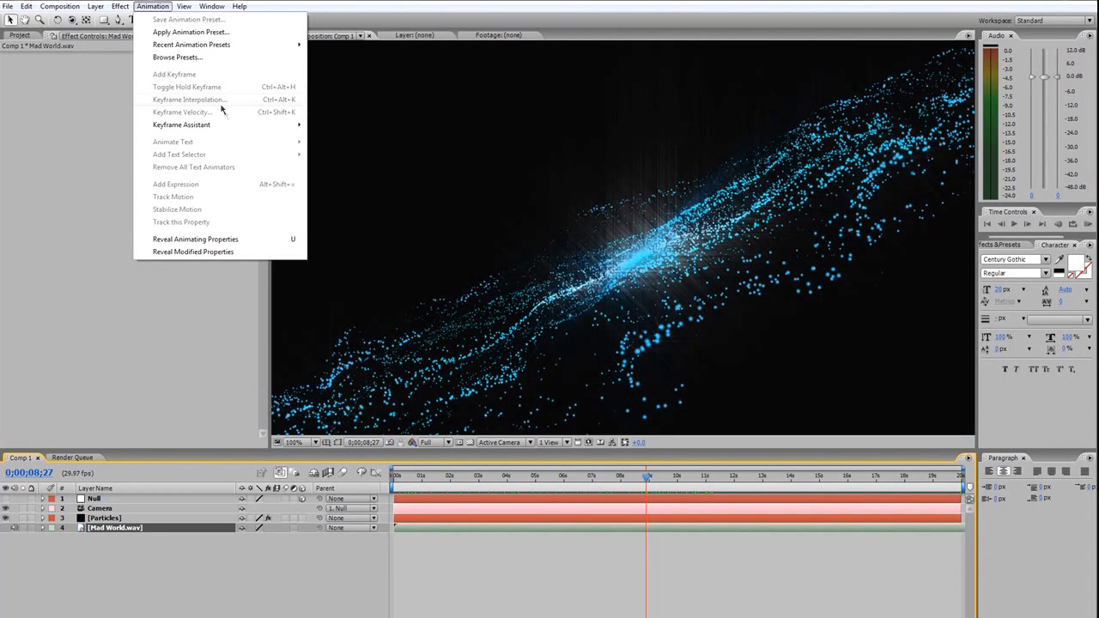
mouse_move(229, 127)
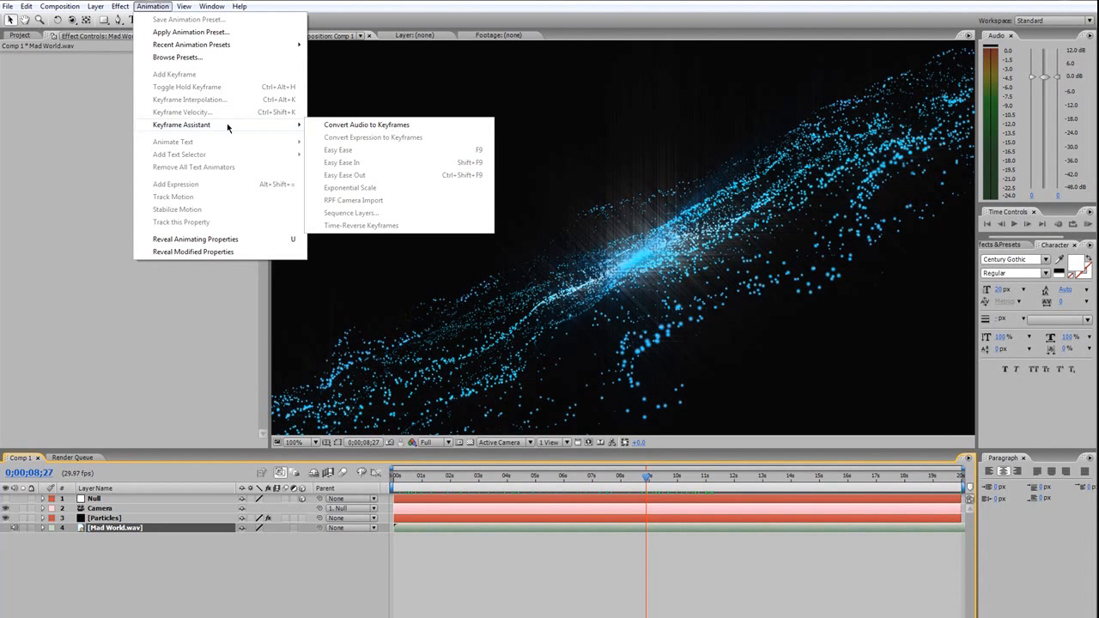
click(432, 129)
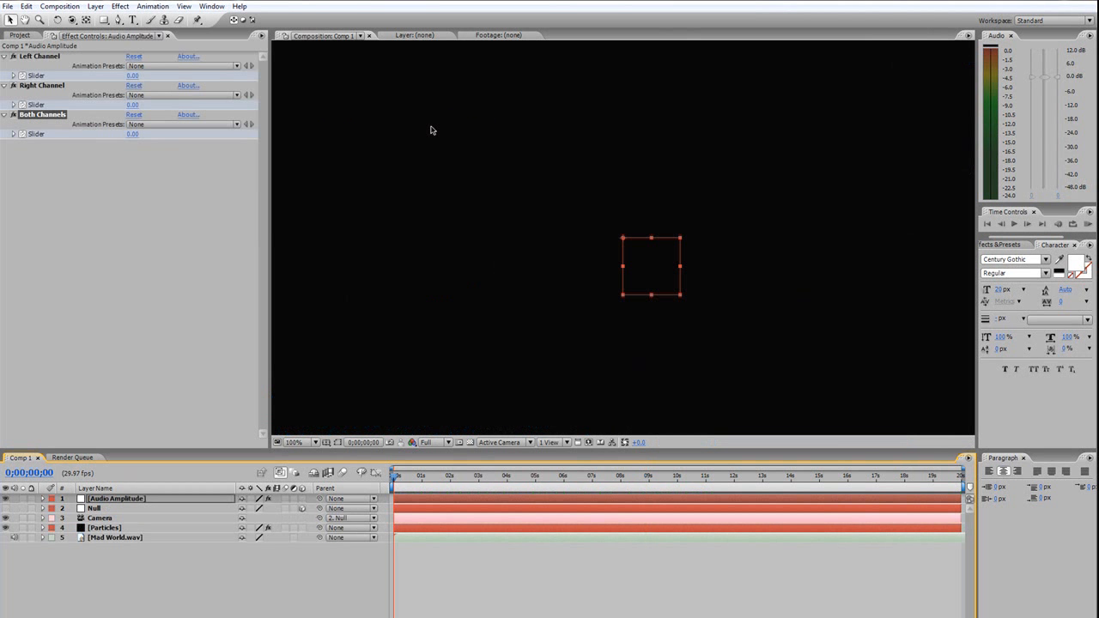
Hide the Audio Amplitude layer and delete its Left Channel and Right Channel effects.
click(108, 502)
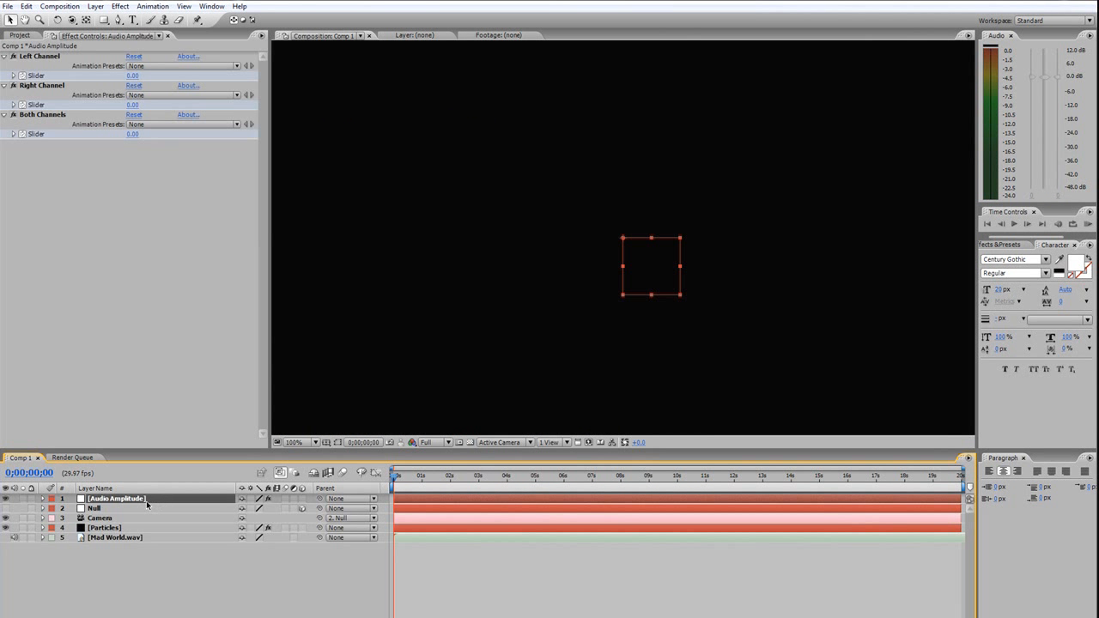
click(6, 499)
click(43, 499)
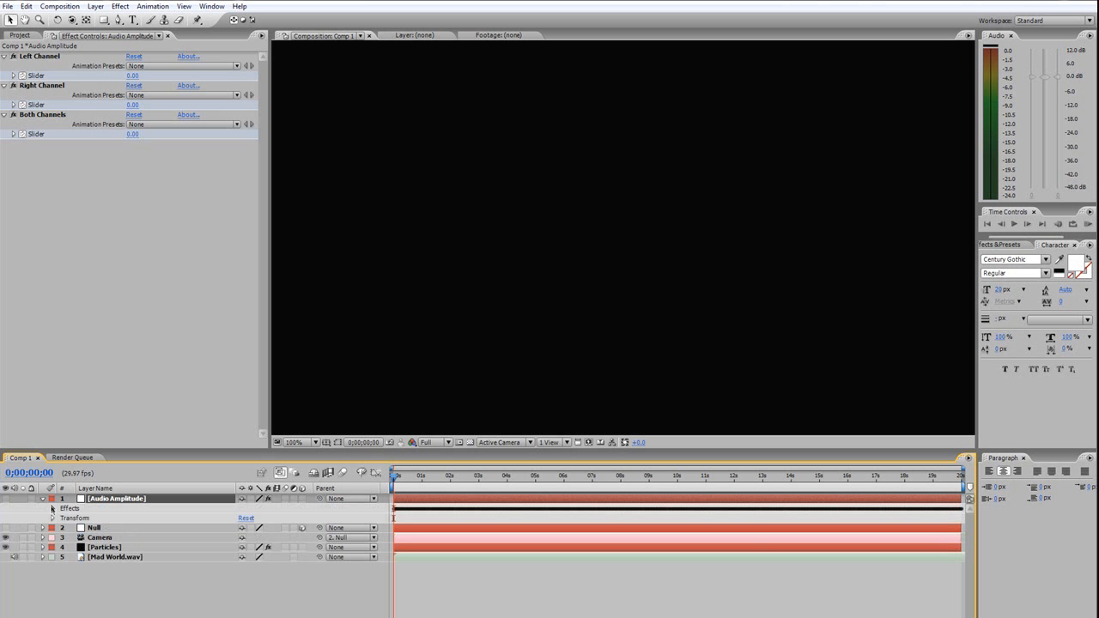
click(52, 508)
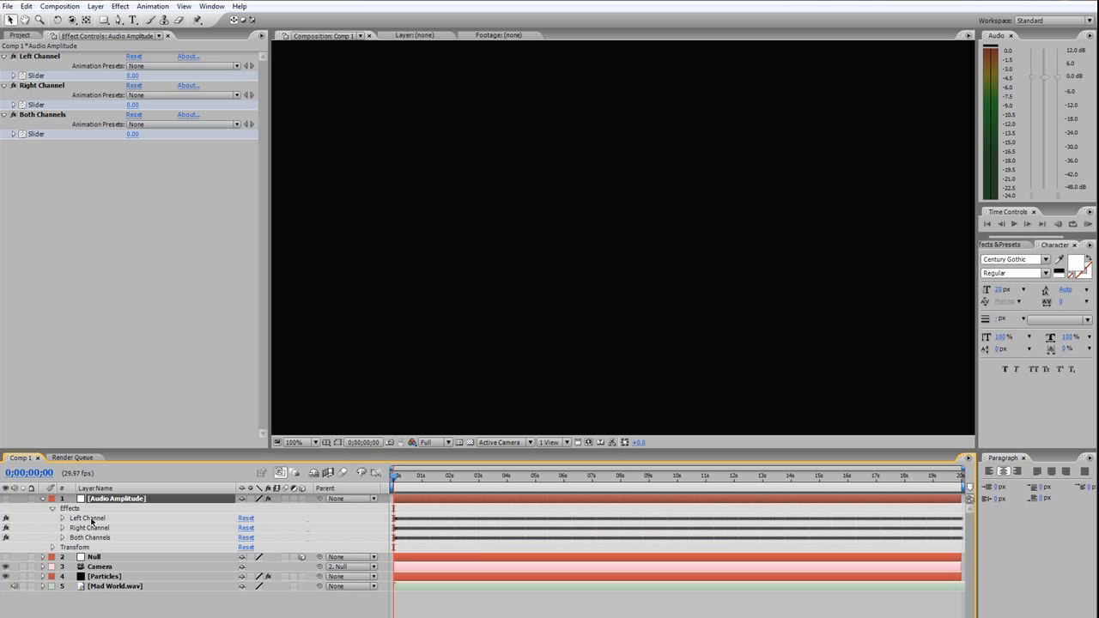
click(92, 520)
click(94, 538)
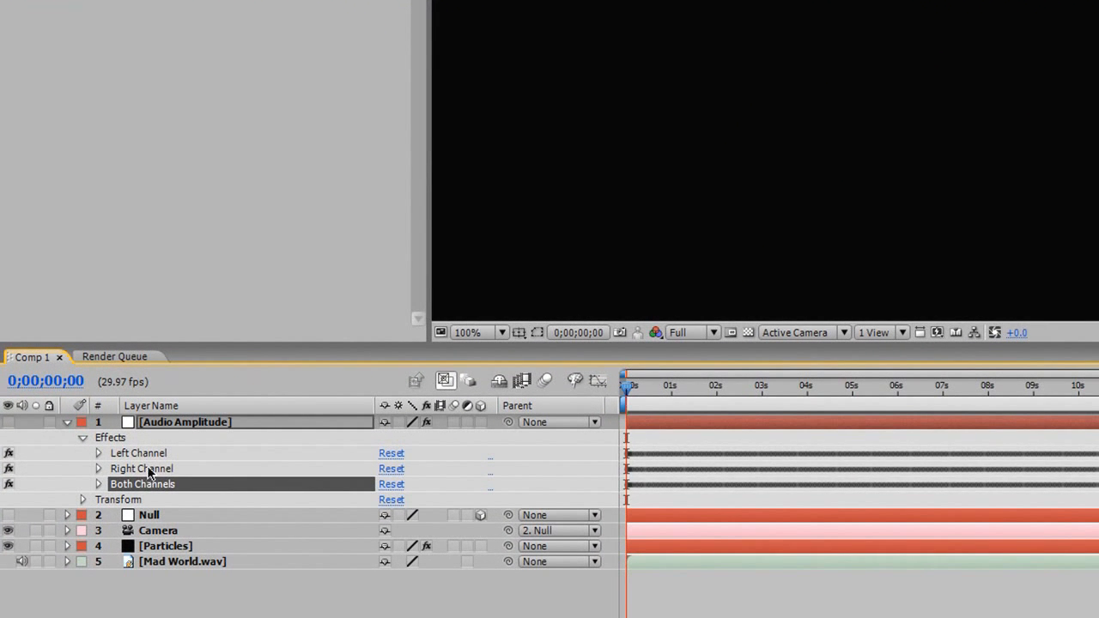
click(150, 470)
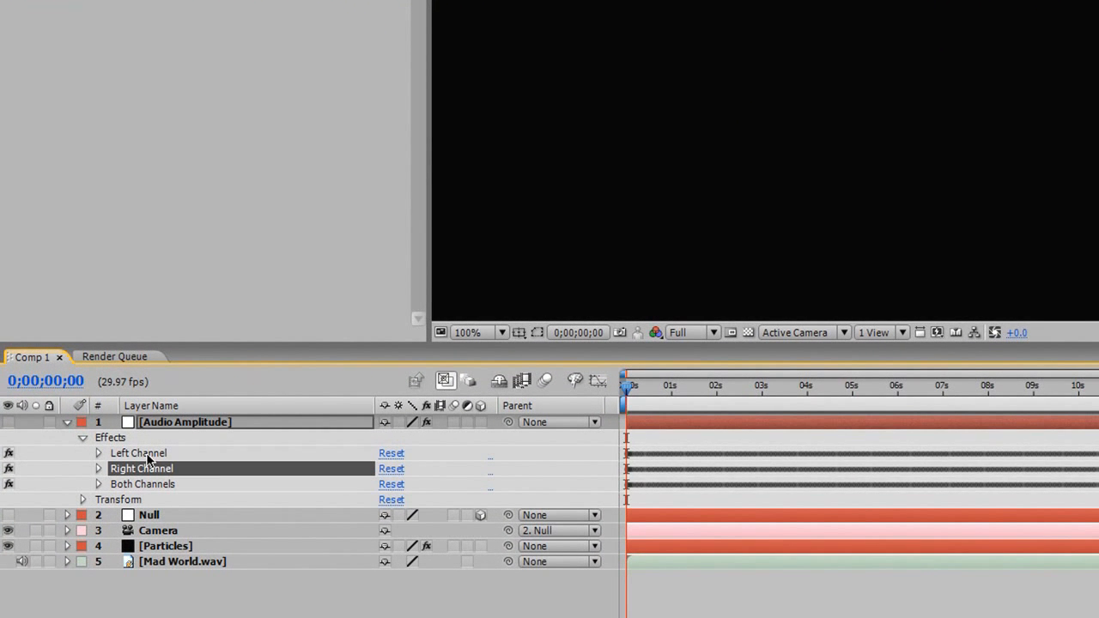
shift+click(146, 452)
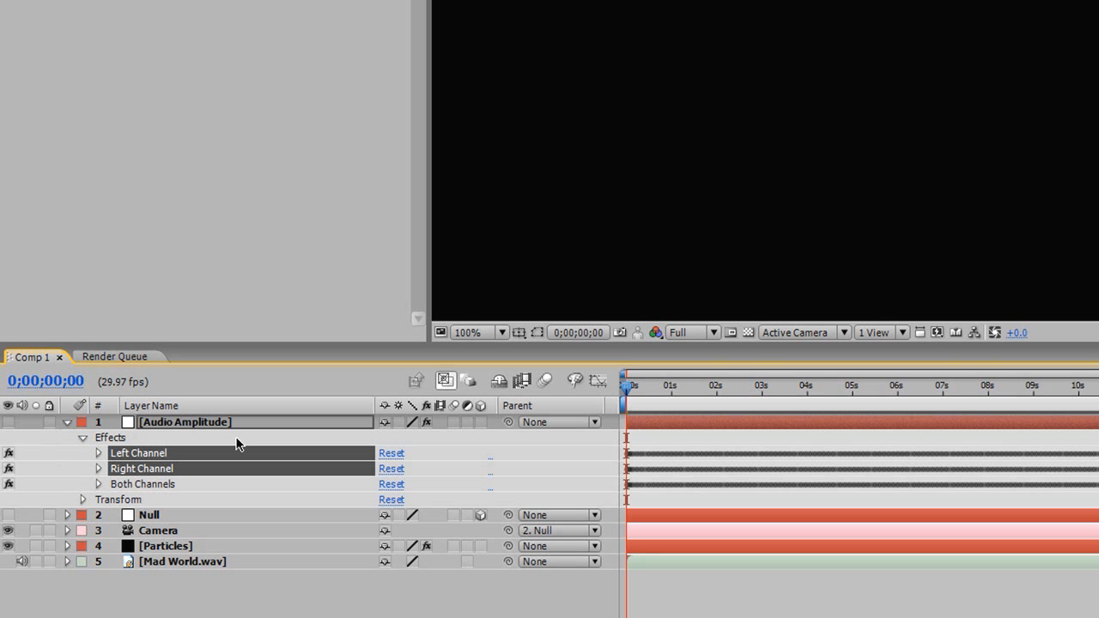
key(Delete)
Expand the Both Channels effect and examine its Slider values over the first second of the timeline.
click(168, 455)
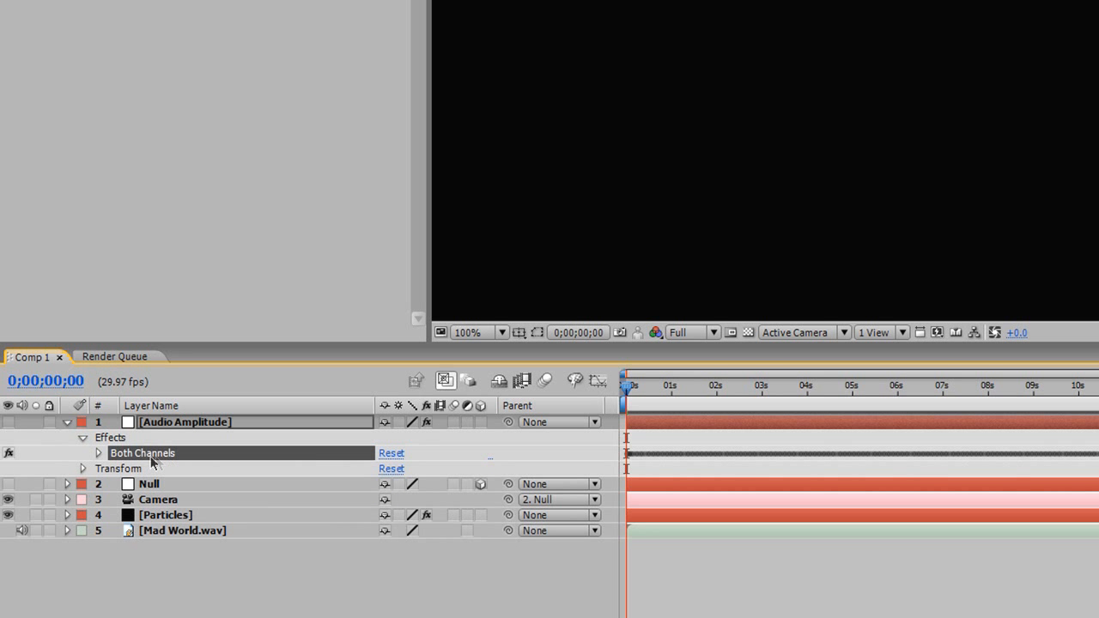
click(98, 453)
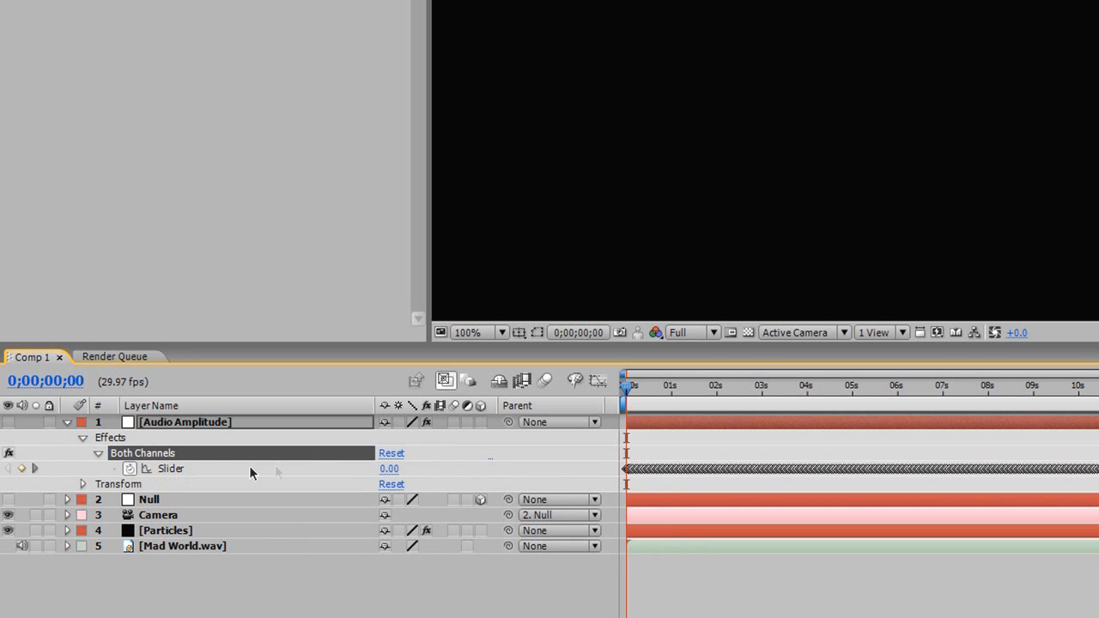
drag(633, 391, 656, 406)
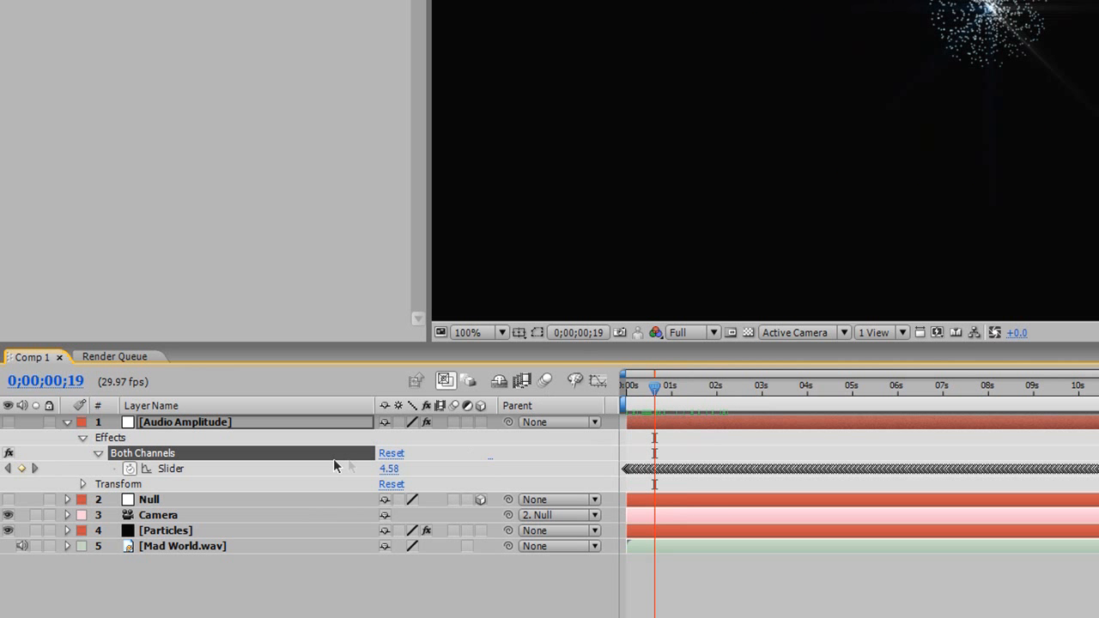
drag(655, 387, 675, 391)
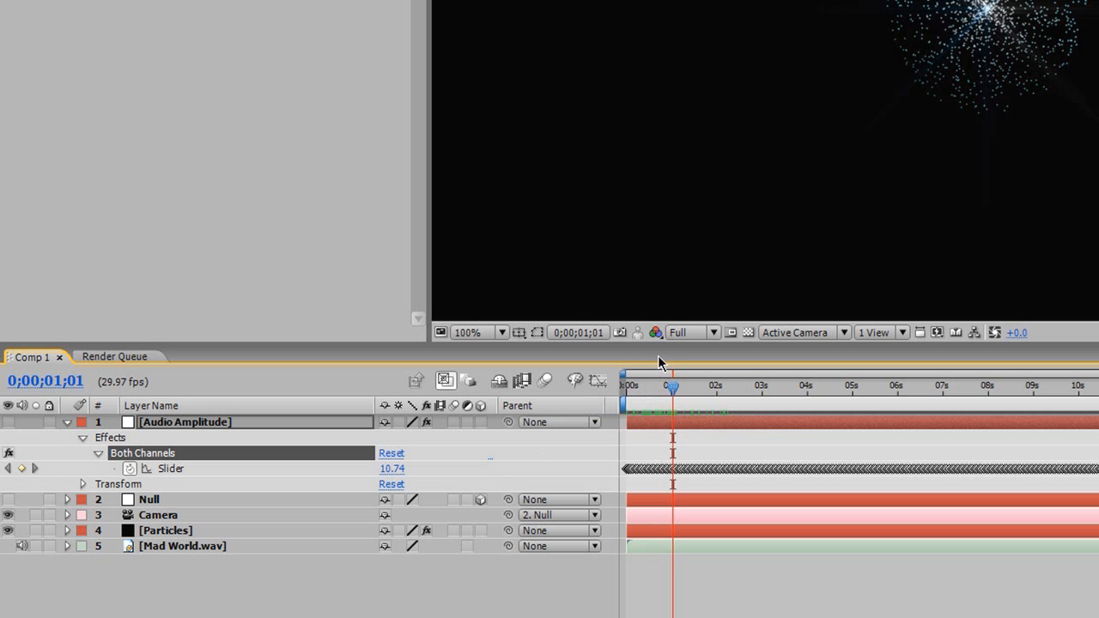
Examine the Both Channels Slider curve in the Graph Editor, zoomed in on the first seconds, and return to the layer bars.
click(598, 383)
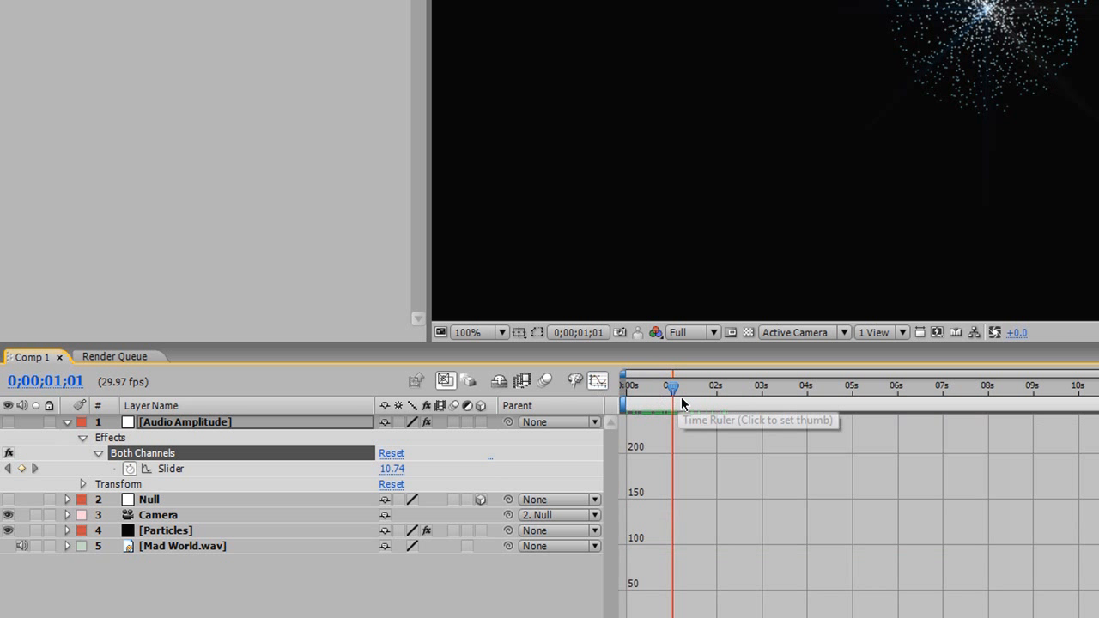
mouse_move(672, 388)
mouse_down()
mouse_move(692, 388)
mouse_move(662, 389)
mouse_up()
click(181, 468)
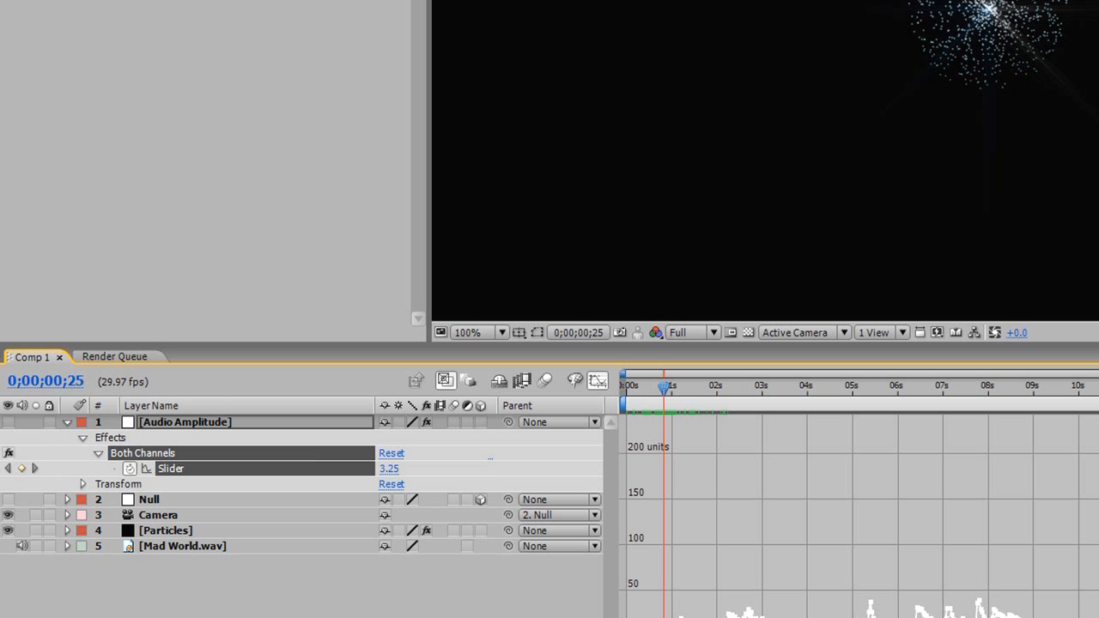
key(equal)
key(equal)
key(equal)
key(equal)
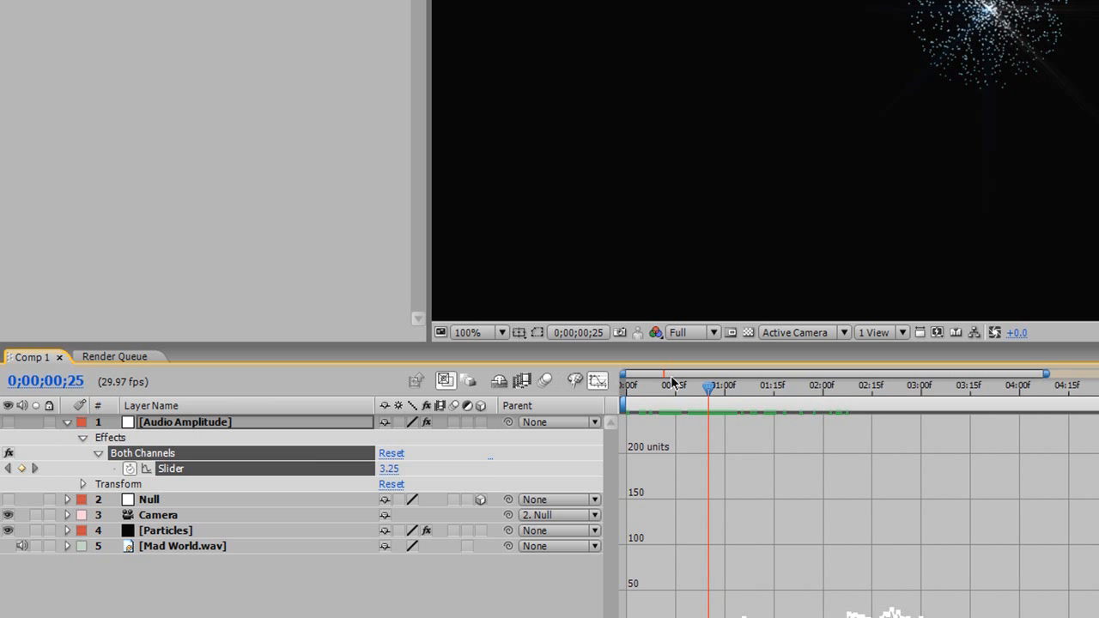
drag(1046, 374, 815, 407)
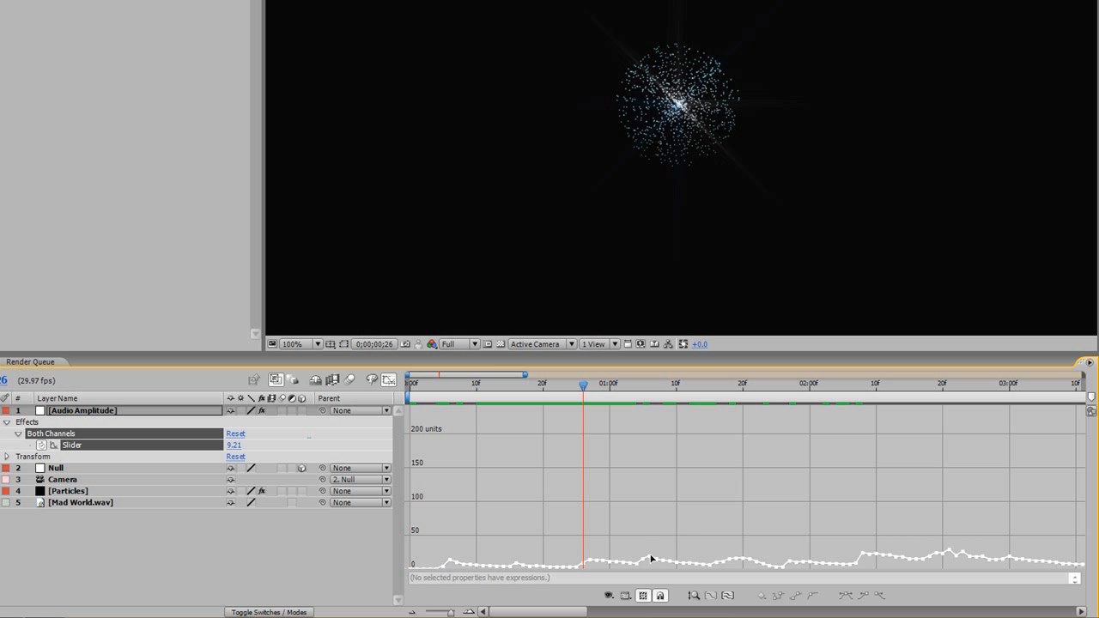
drag(616, 398, 680, 414)
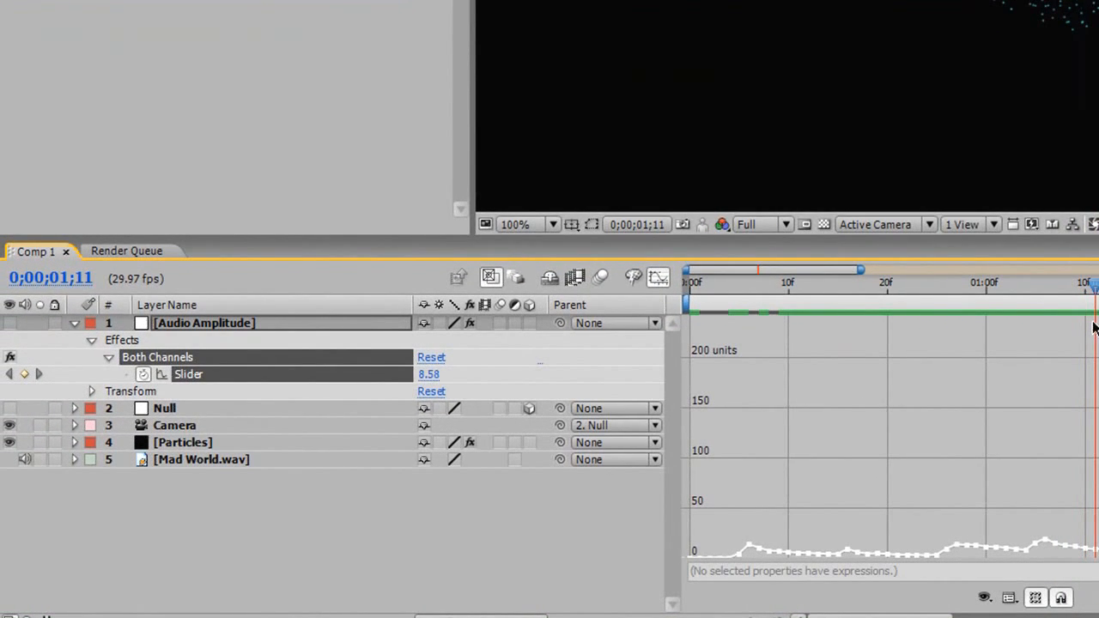
click(74, 324)
click(74, 325)
click(658, 279)
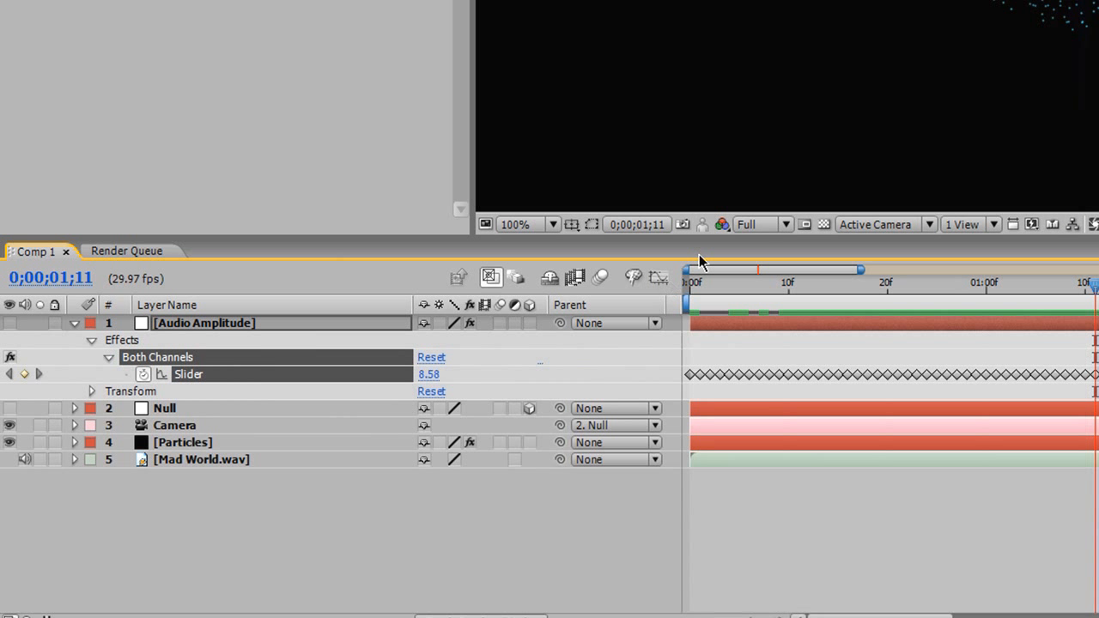
Reveal the Emitter settings of the Particular effect on the Particles layer.
click(164, 443)
click(75, 443)
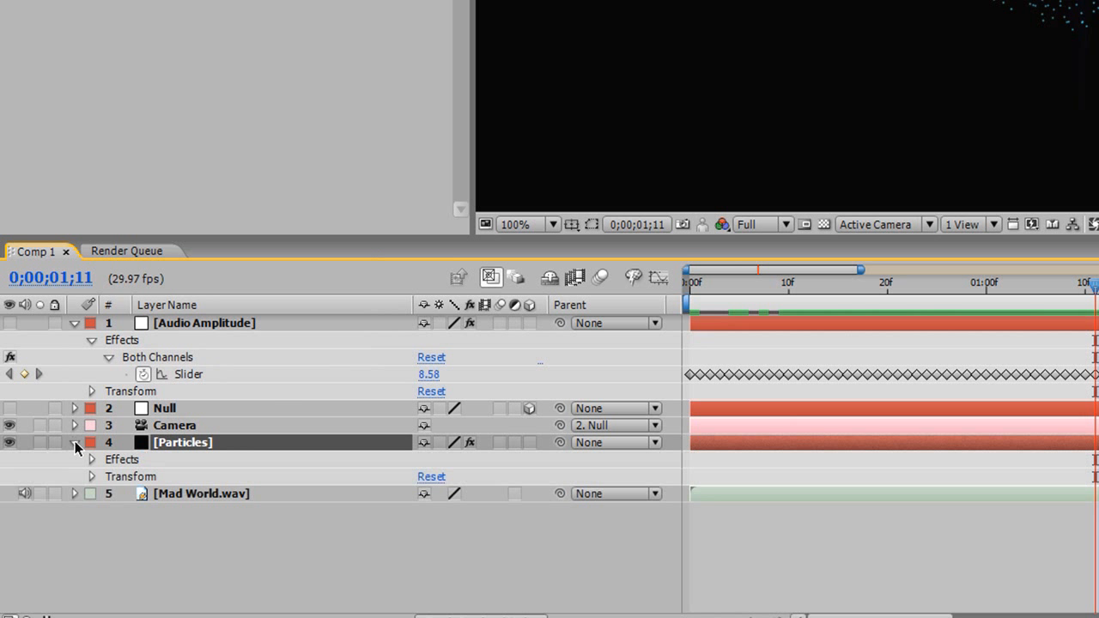
click(91, 459)
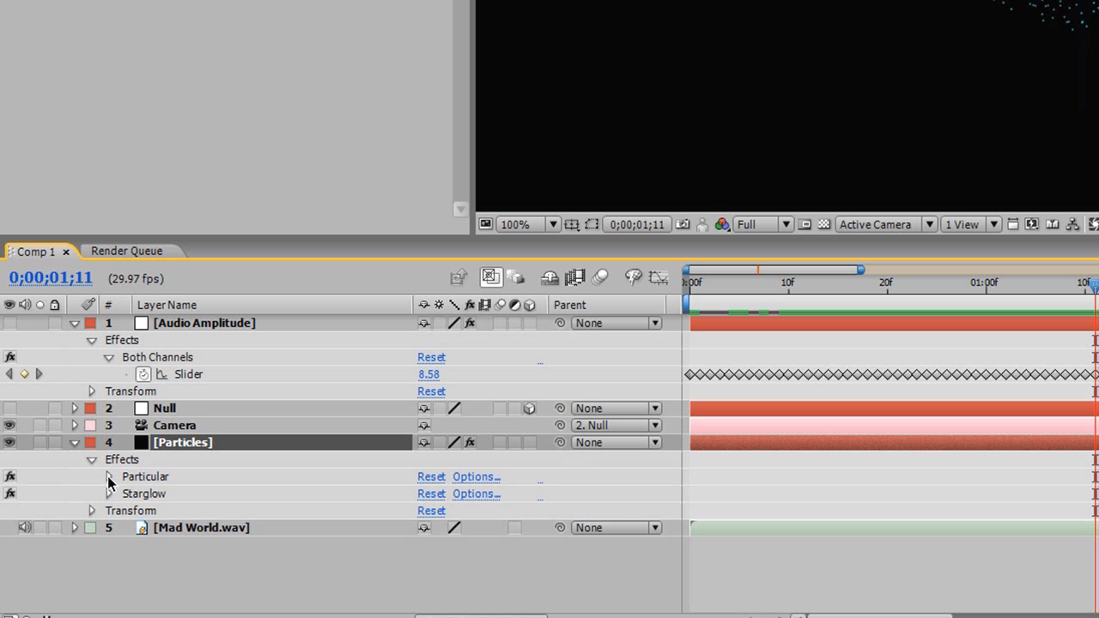
click(108, 477)
click(126, 495)
scroll(128, 496, down, 5)
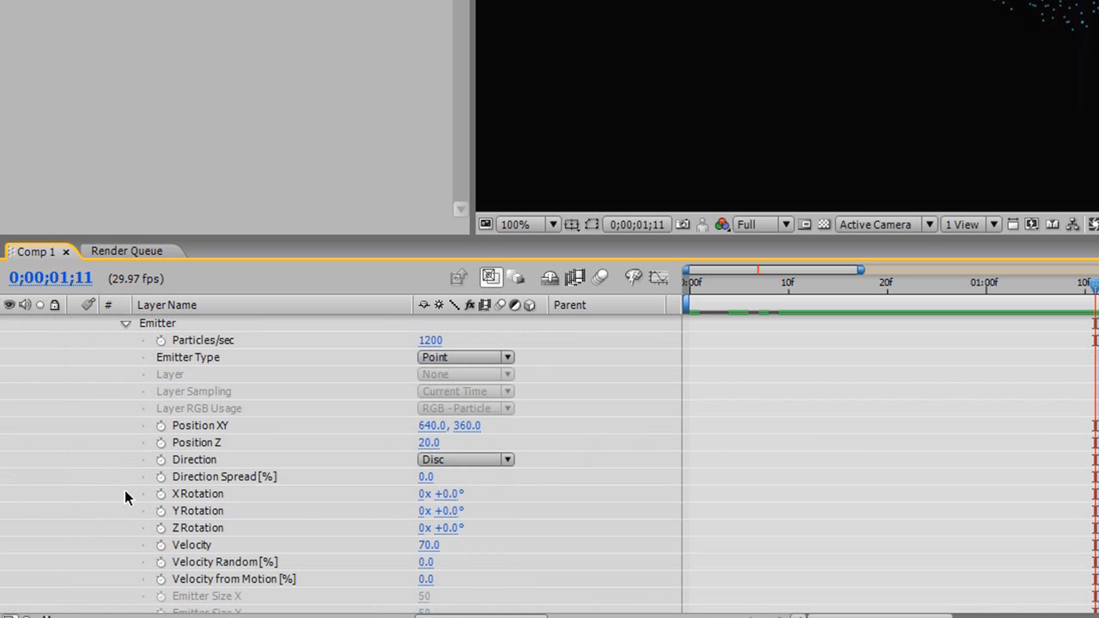
scroll(128, 485, up, 1)
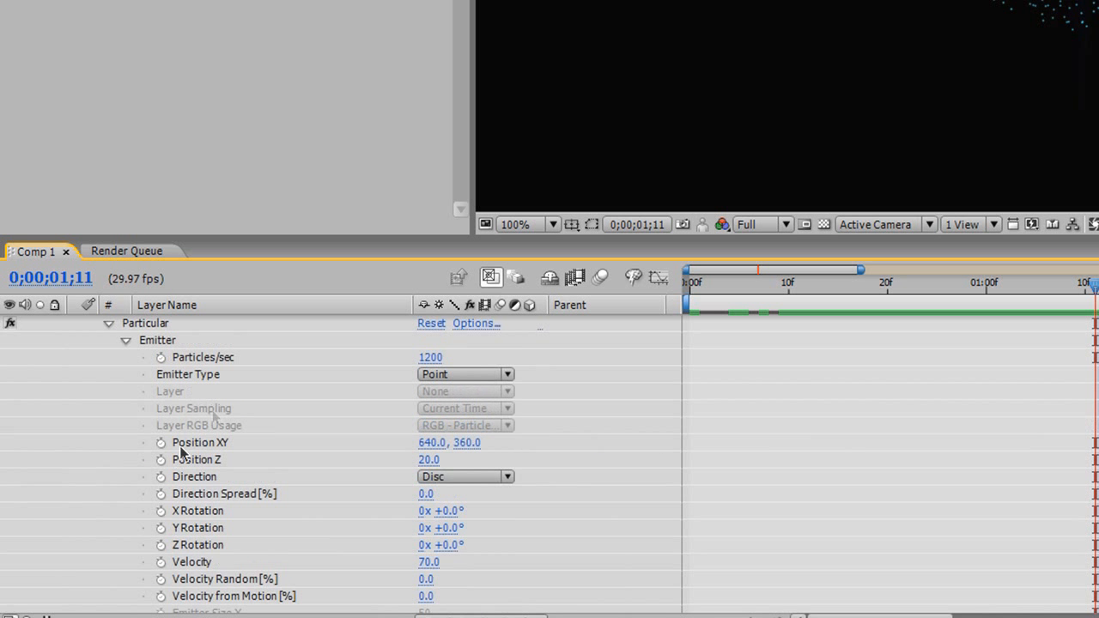
Add an expression to the emitter's Particles/sec that references the Audio Amplitude layer's Both Channels Slider.
alt+click(160, 357)
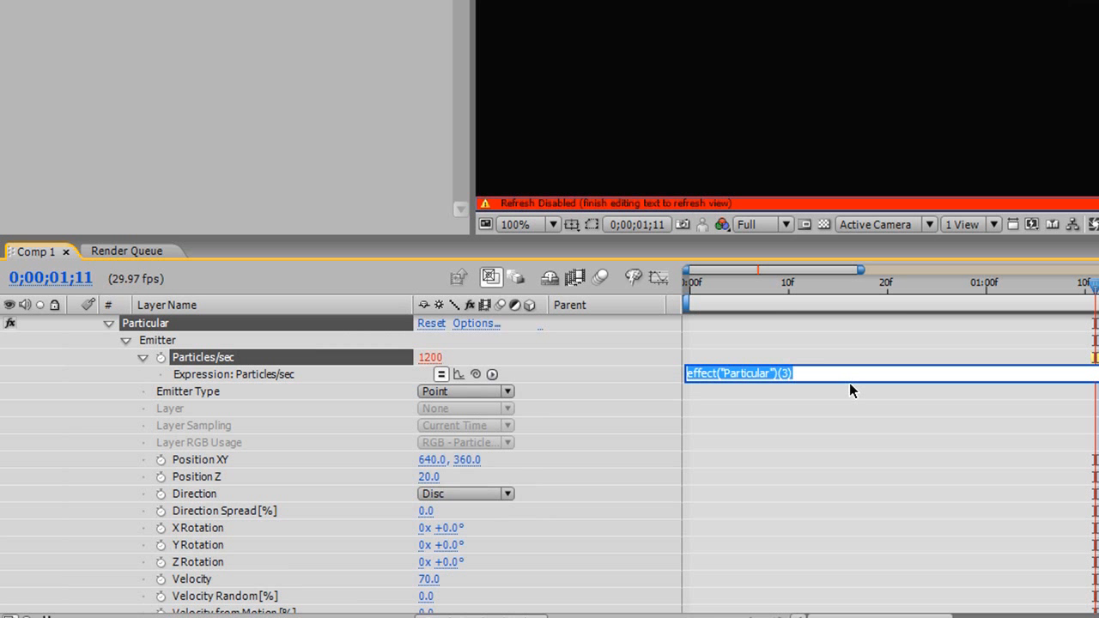
drag(860, 381, 862, 498)
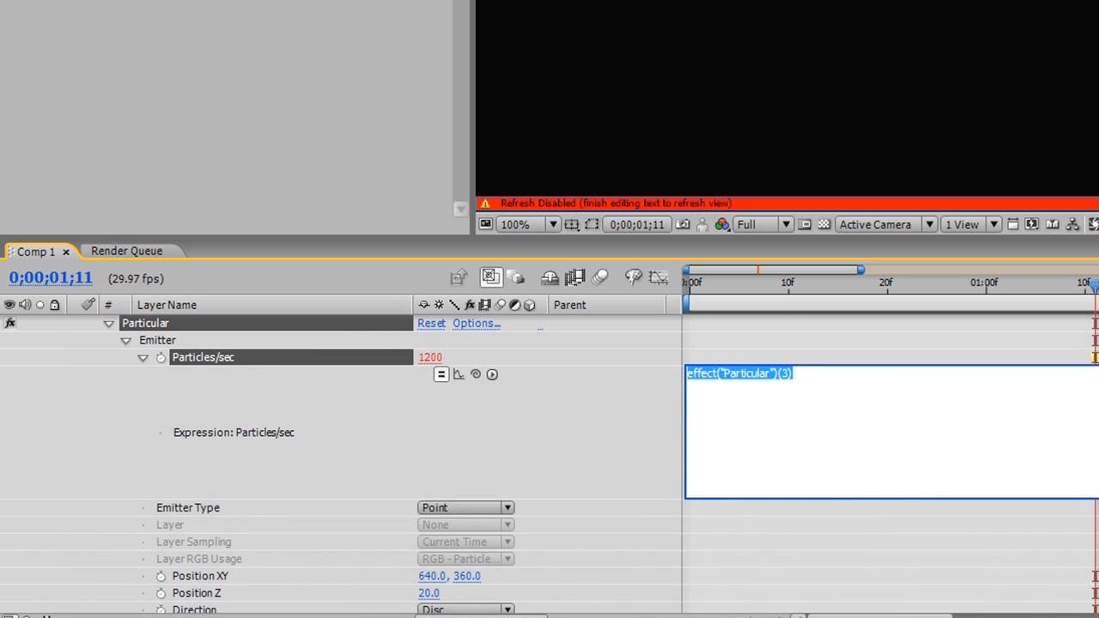
scroll(549, 464, up, 3)
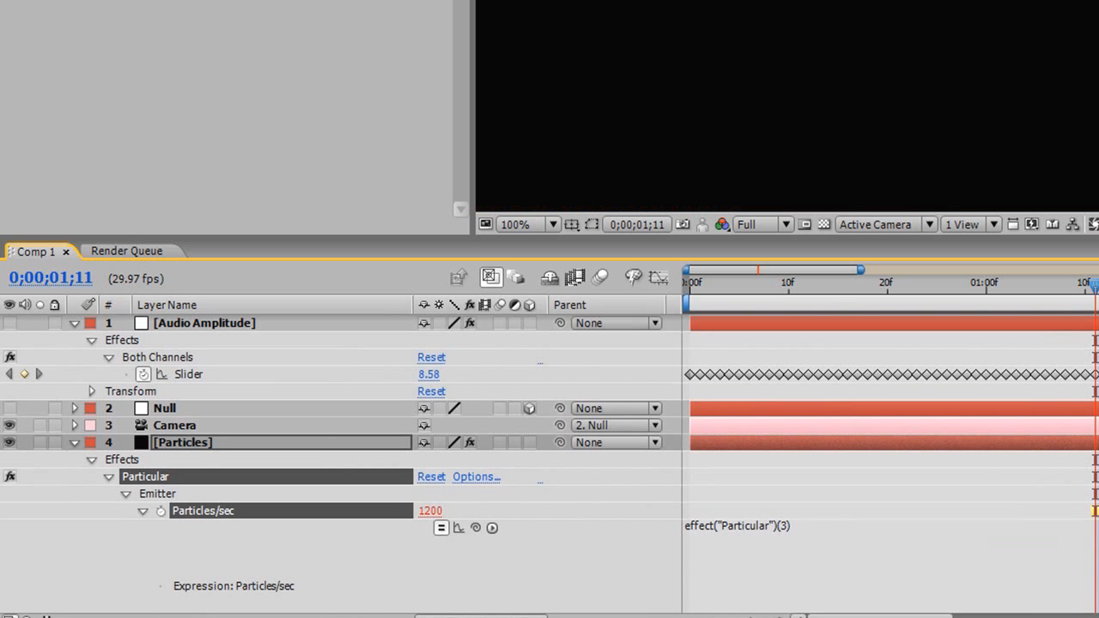
click(795, 531)
key(BackSpace)
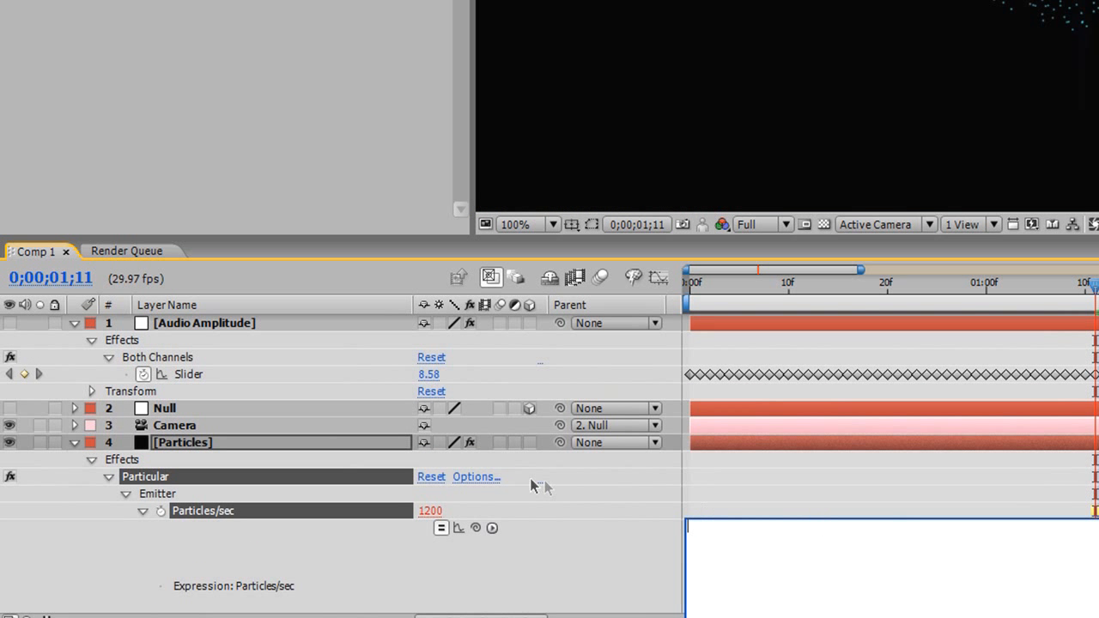
mouse_move(474, 527)
mouse_down()
mouse_move(463, 516)
mouse_move(478, 527)
mouse_up()
drag(438, 475, 206, 383)
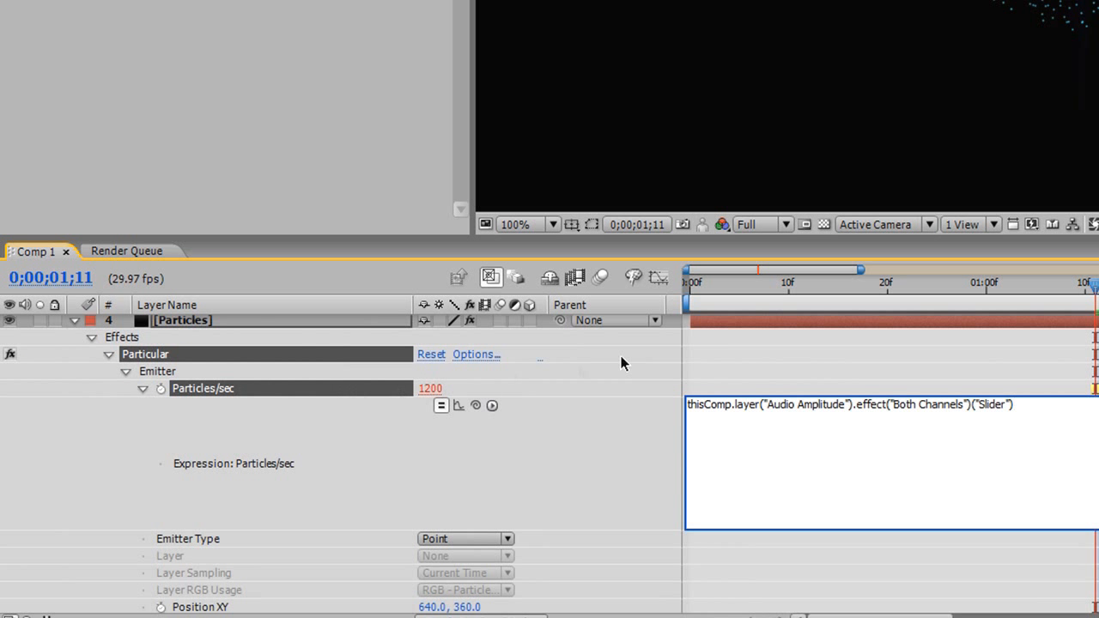
Return to frame 0 and assign the slider reference in the Particles/sec expression to a variable x, ending the line with a semicolon.
mouse_move(696, 291)
mouse_down()
mouse_move(812, 287)
mouse_move(690, 296)
mouse_up()
click(687, 403)
click(709, 411)
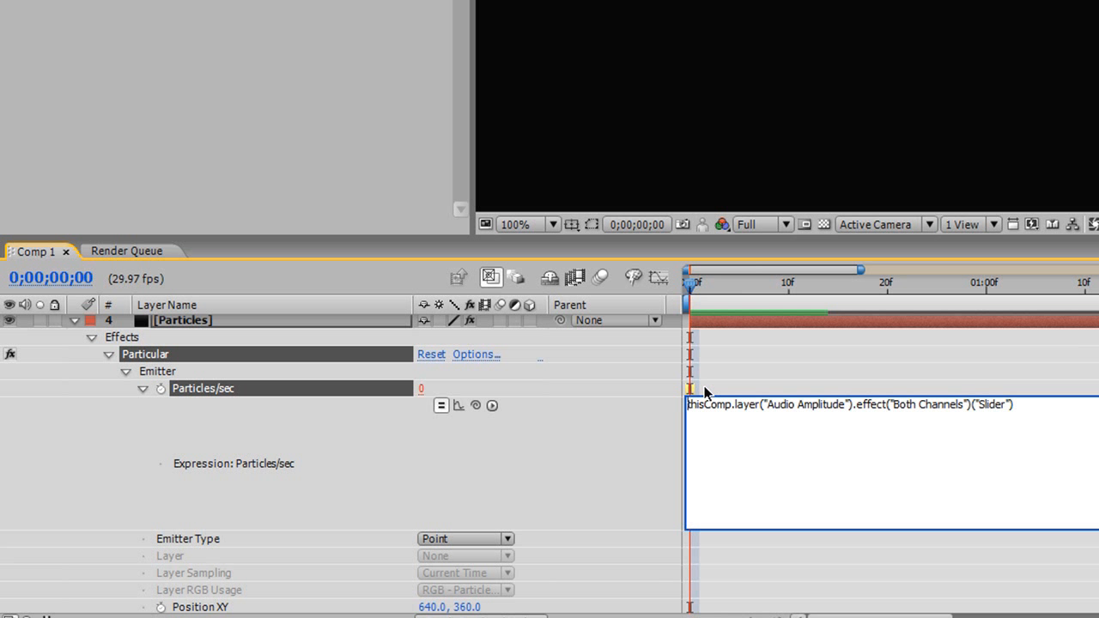
text(x =)
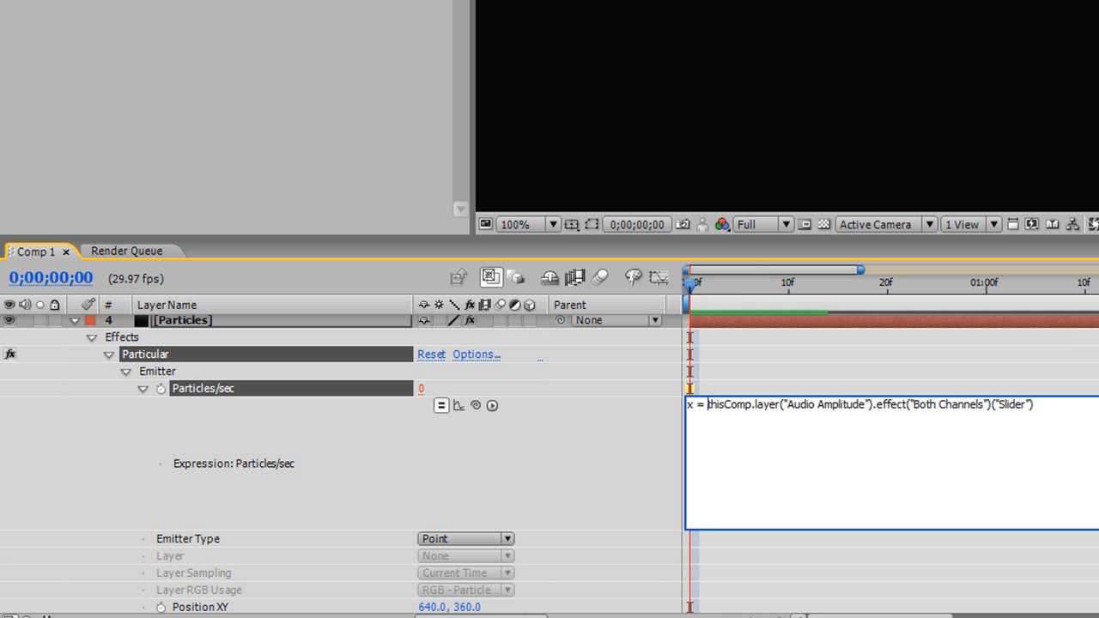
click(1074, 404)
text(;)
key(Return)
Add the condition if(x > 8) to the Particles/sec expression with x * 150; inside its braces.
text(if(x > 8) )
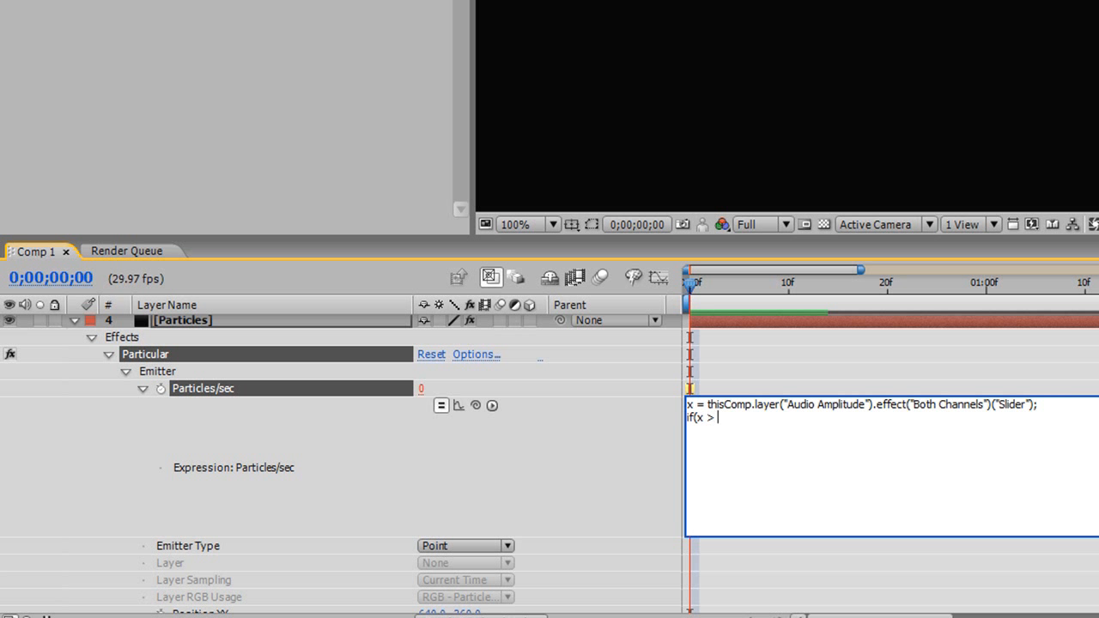
text({)
key(Return)
key(Return)
text(})
key(Up)
text(x * 150;)
drag(717, 419, 681, 446)
click(704, 452)
click(707, 458)
key(KP_Enter)
click(777, 464)
click(768, 464)
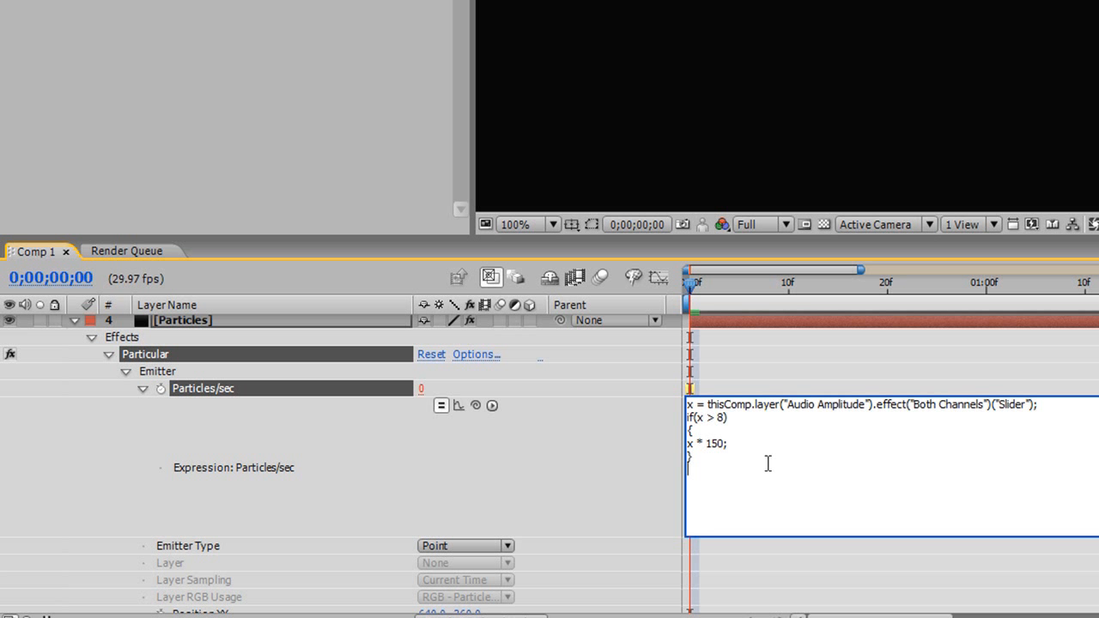
Complete the Particles/sec expression with an else block containing x * 10; and apply it.
key(Return)
text(else)
key(Return)
text({ )
text(})
key(Up)
key(Return)
text(x * 10;)
click(725, 381)
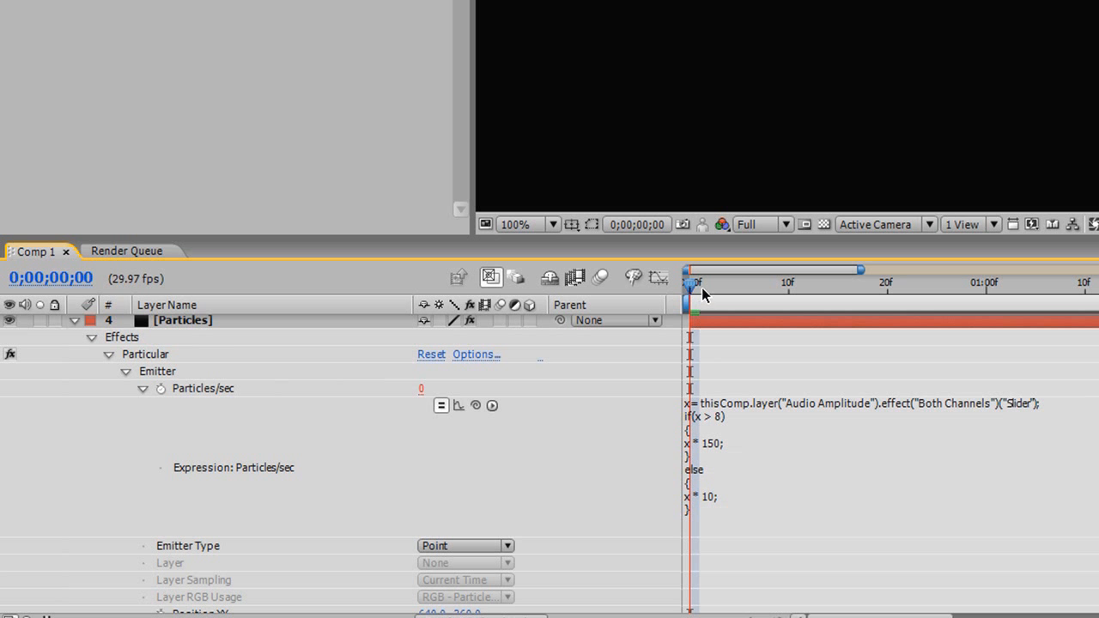